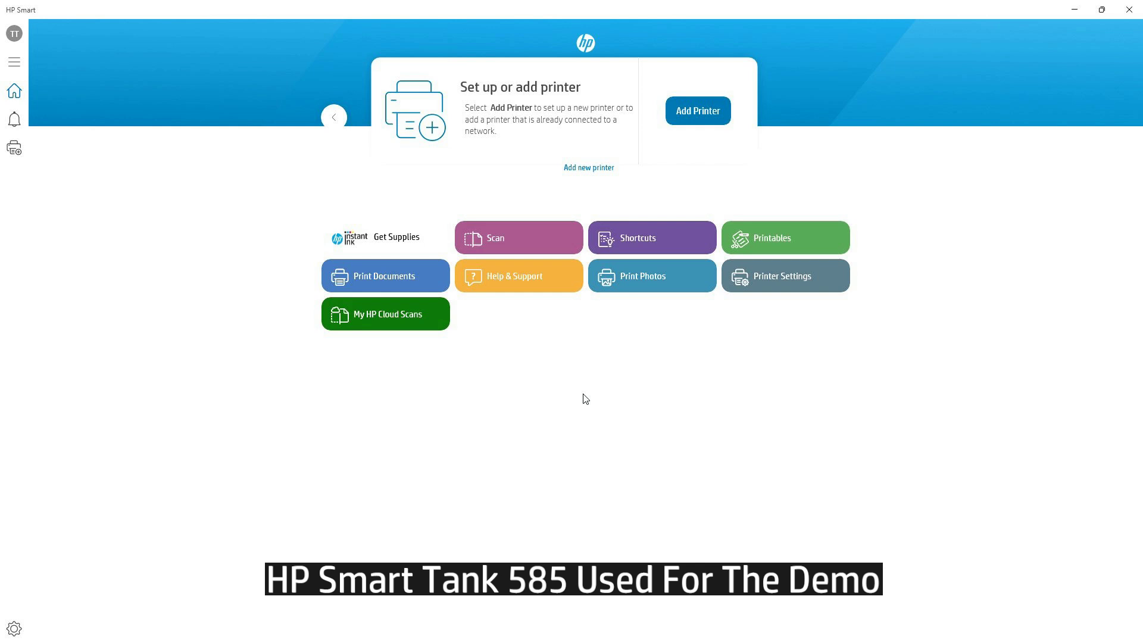
# Add the HP Smart Tank 580-590 and join it to Technology Tips 2.4GHz Wi-Fi with the auto-filled password
pyautogui.click(706, 108)
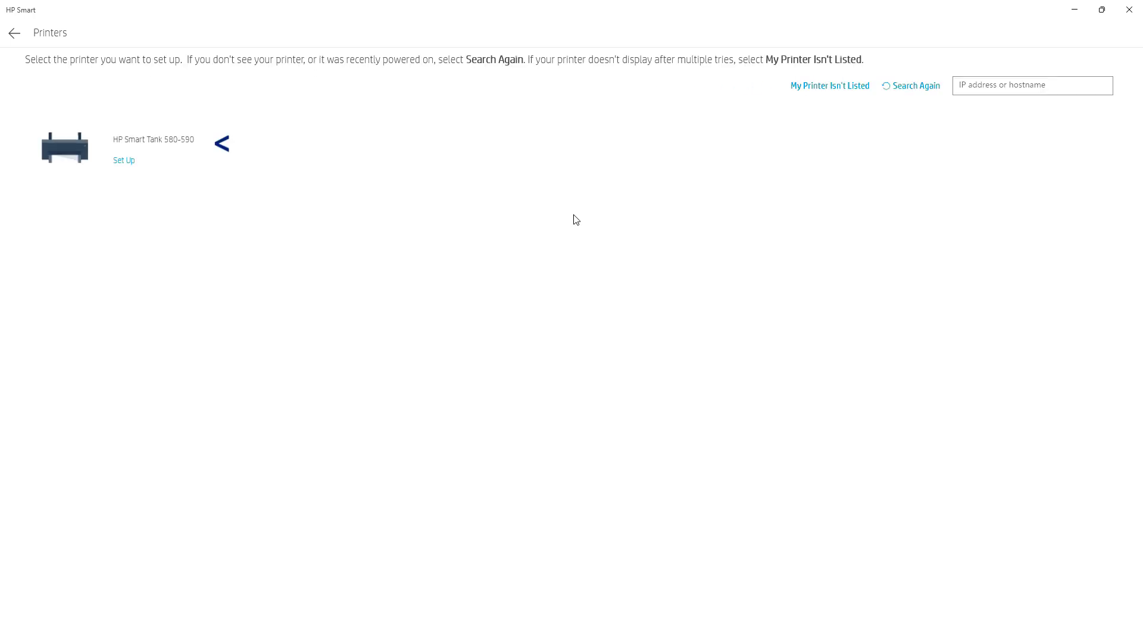
pyautogui.click(119, 160)
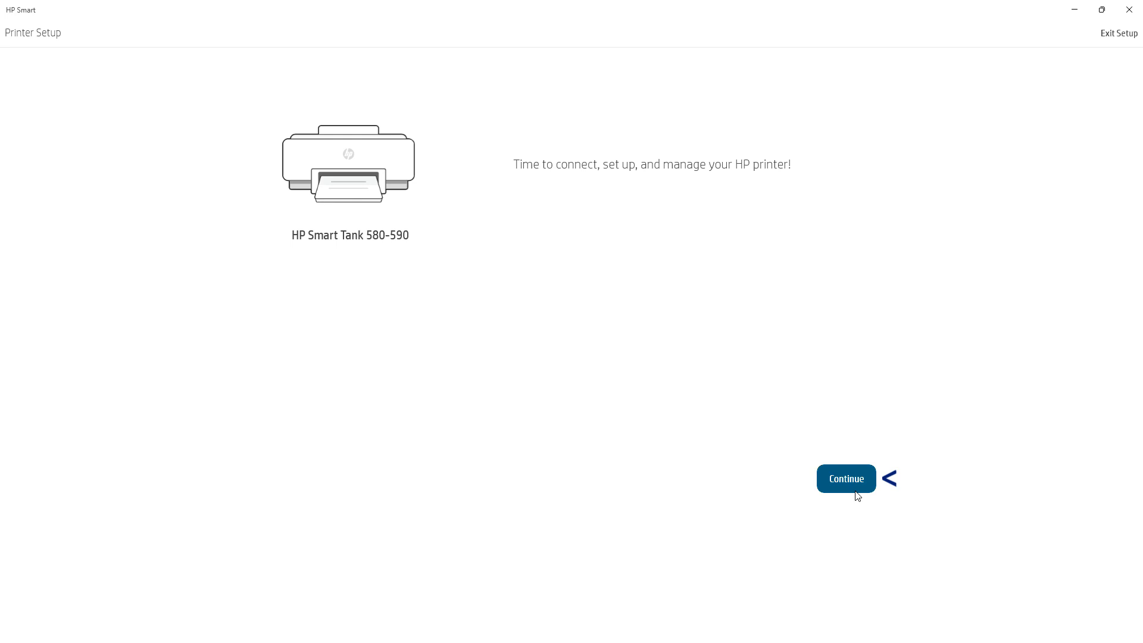
pyautogui.click(847, 478)
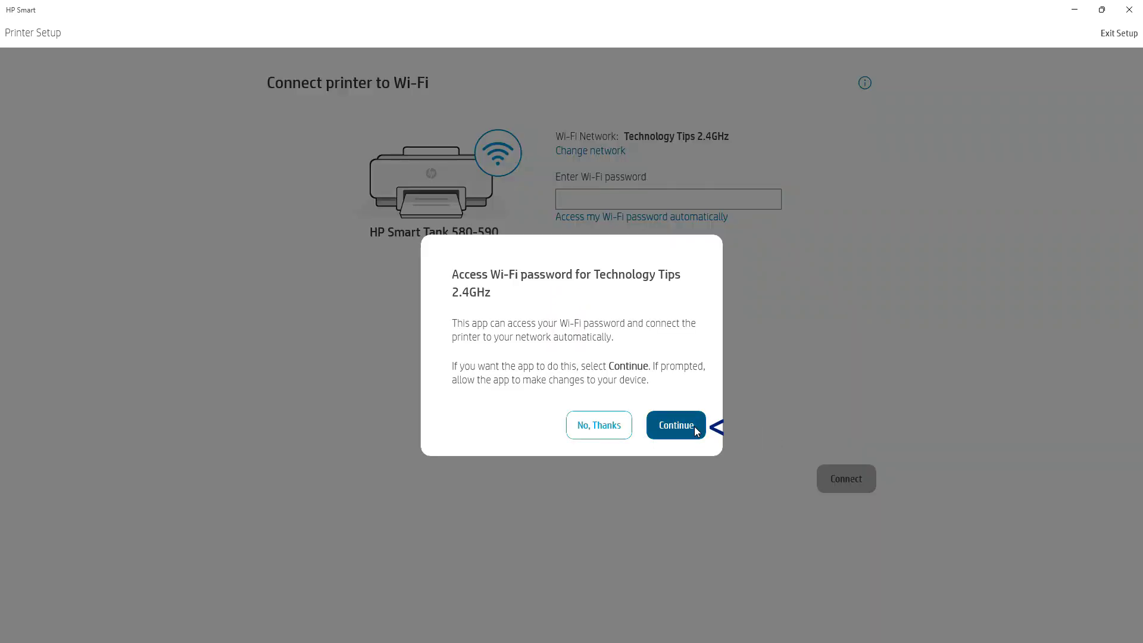
pyautogui.click(669, 425)
pyautogui.press('Return')
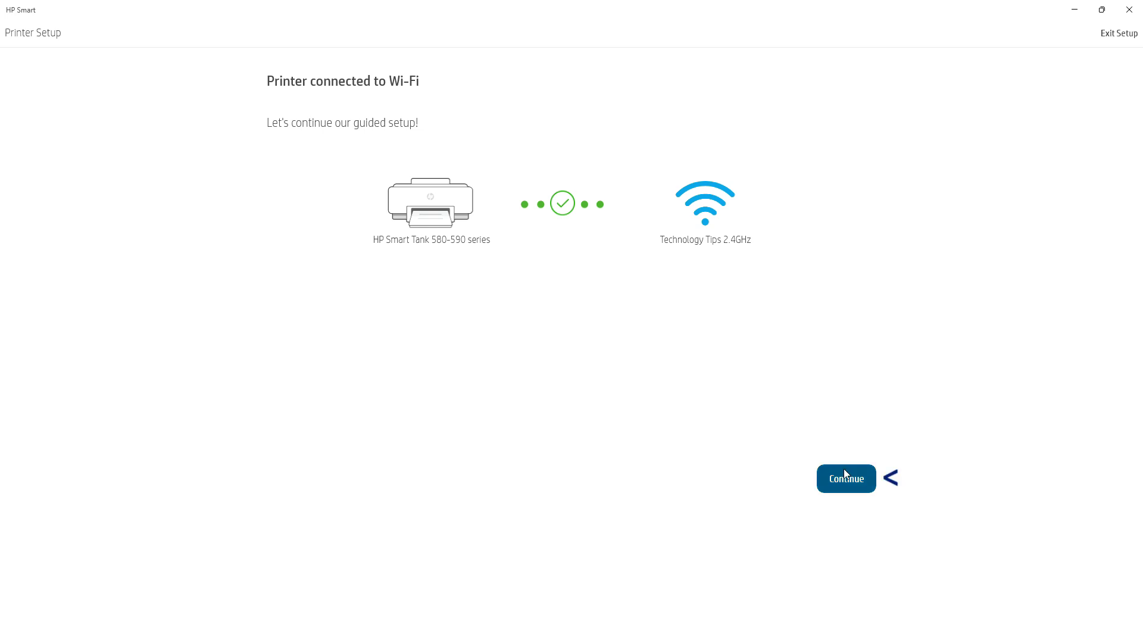
# Continue past the 'Printer connected to Wi-Fi' confirmation and wait while setup loads
pyautogui.click(845, 482)
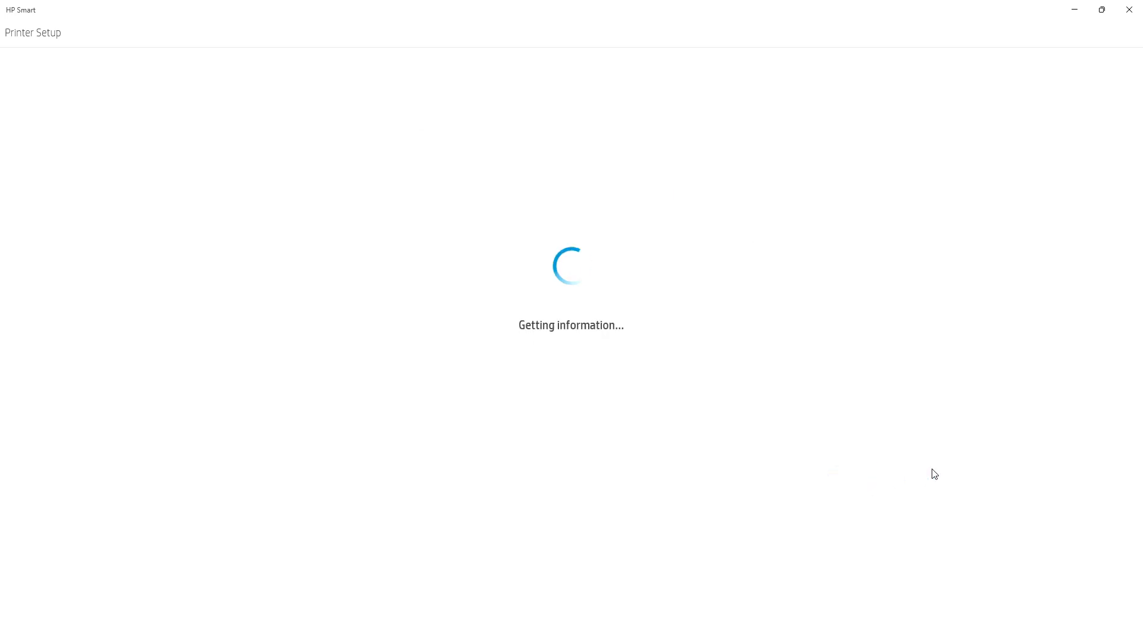